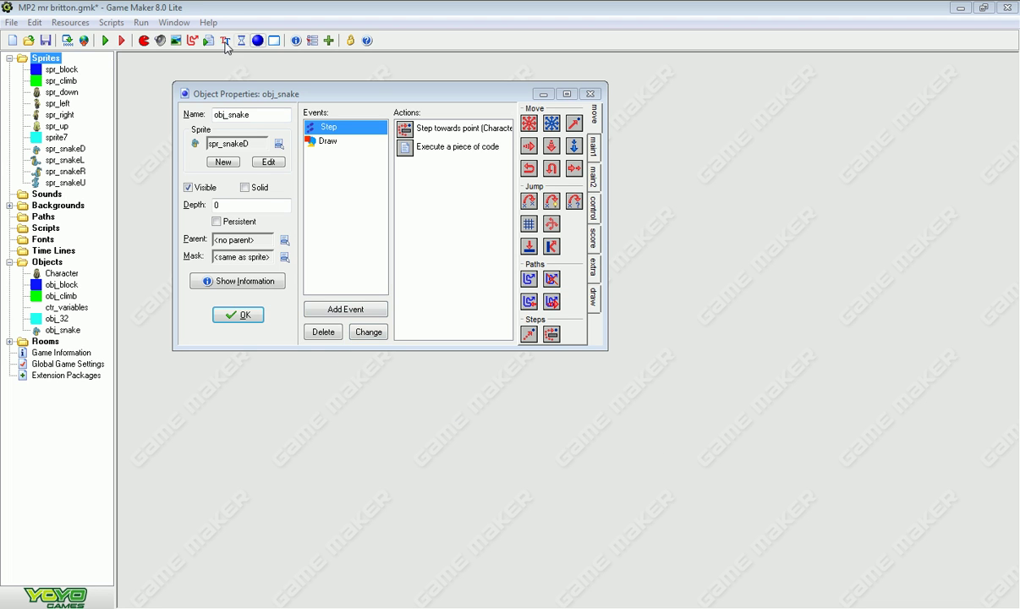
Start a test run of the game from the toolbar's green Run button.
{"action": "left_click", "coordinate": [107, 42]}
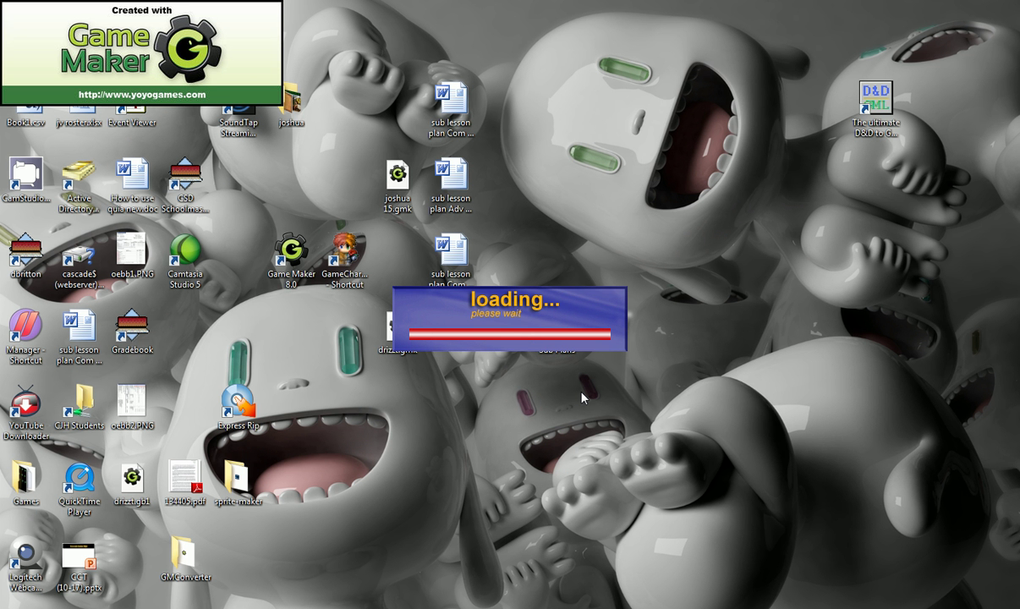
Walk the player around the field toward the blue house while the snake follows, then quit.
{"action": "key", "text": "Right"}
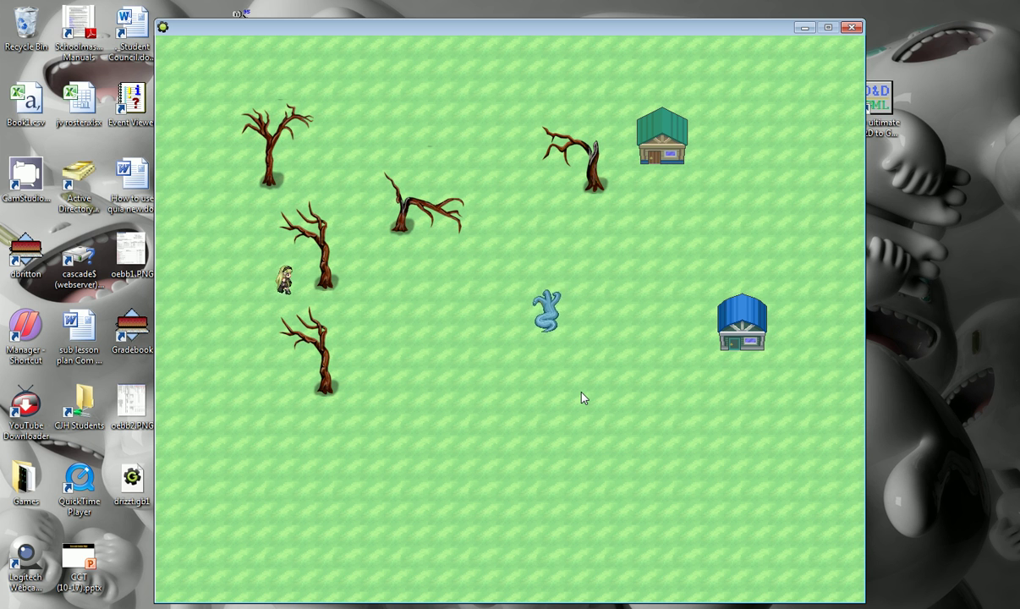
{"action": "key", "text": "Down"}
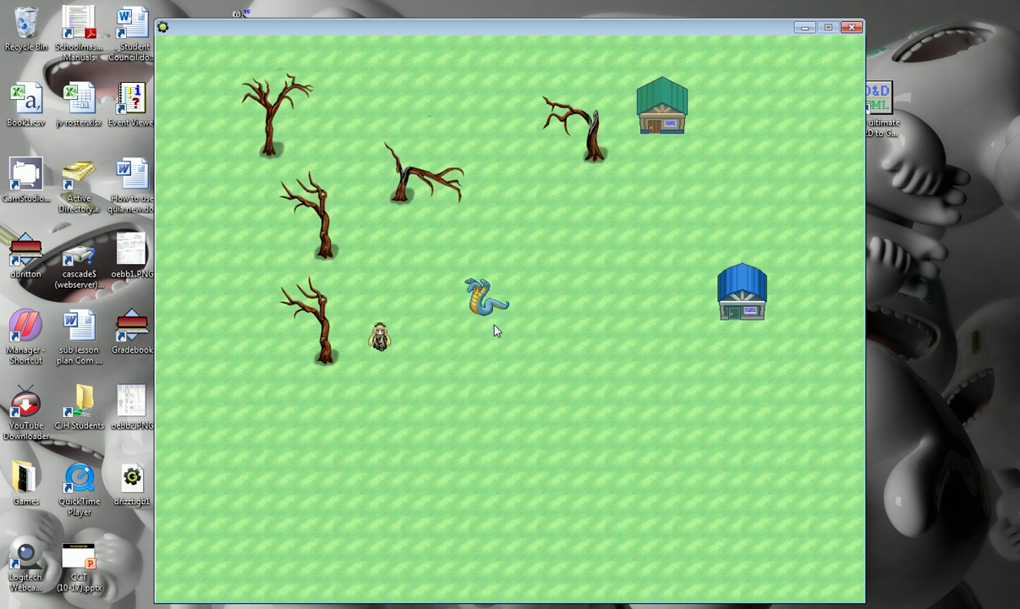
{"action": "key", "text": "Right"}
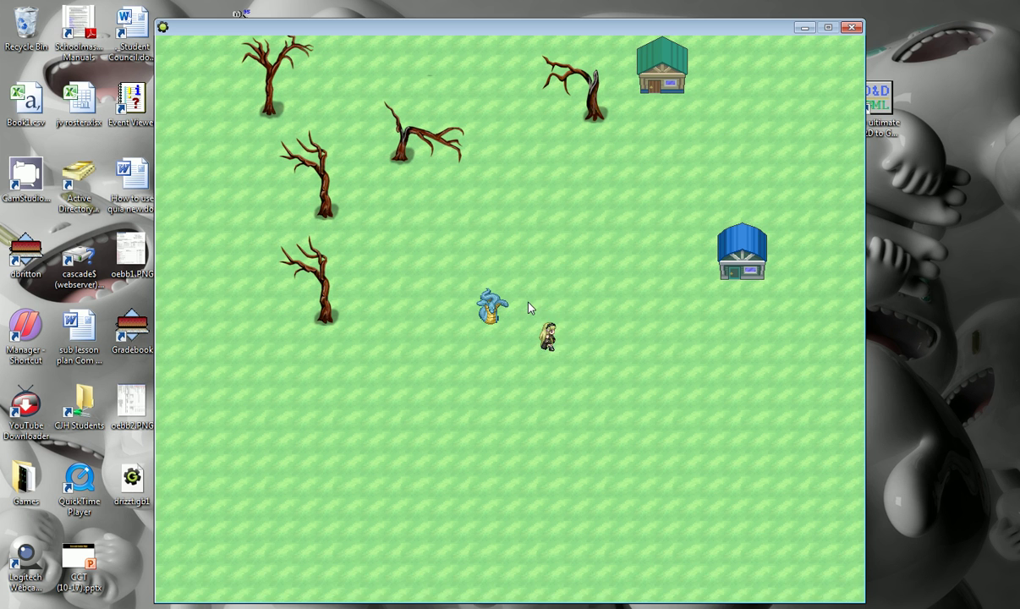
{"action": "key", "text": "Up"}
{"action": "key", "text": "Right"}
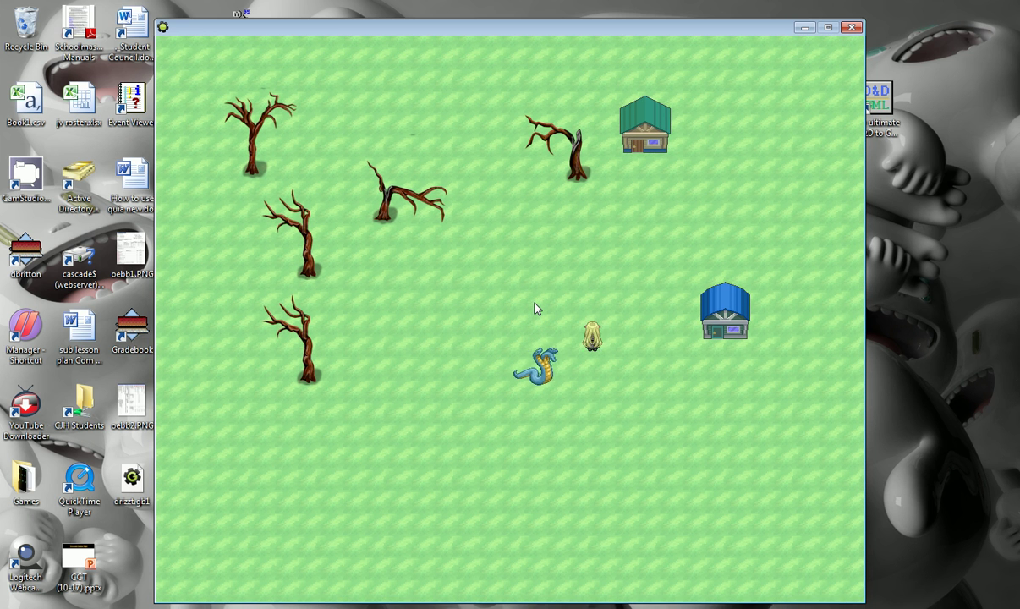
{"action": "key", "text": "Left"}
{"action": "key", "text": "Up"}
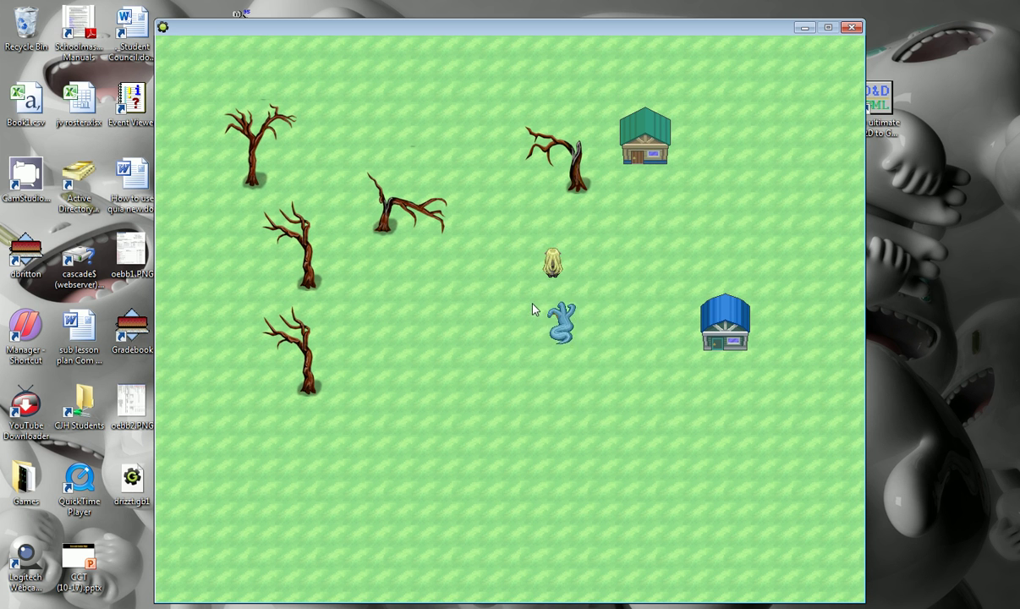
{"action": "key", "text": "Up"}
{"action": "key", "text": "Left"}
{"action": "key", "text": "Left"}
{"action": "key", "text": "Down"}
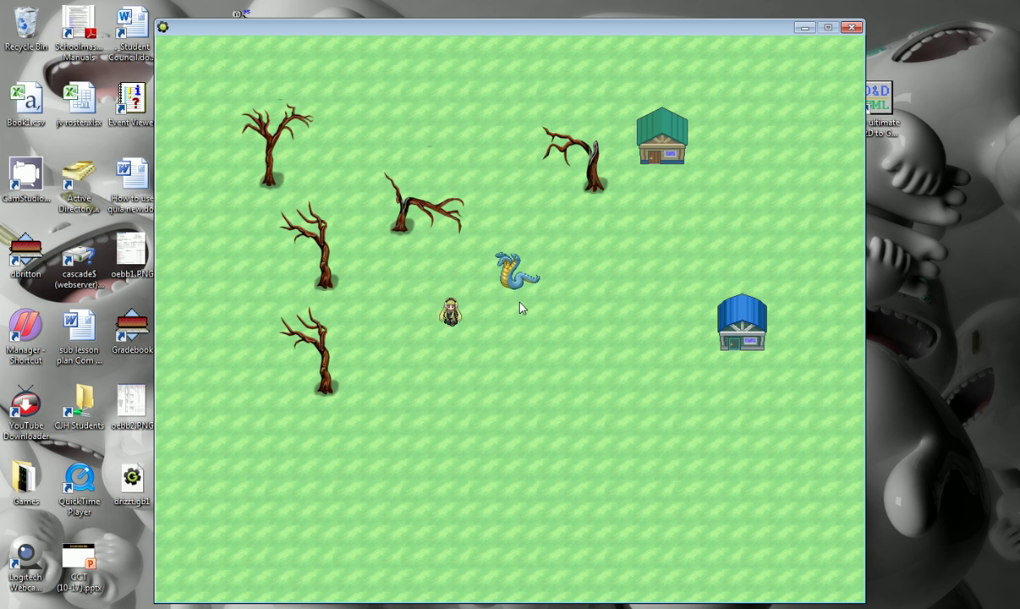
{"action": "key", "text": "Down"}
{"action": "key", "text": "Right"}
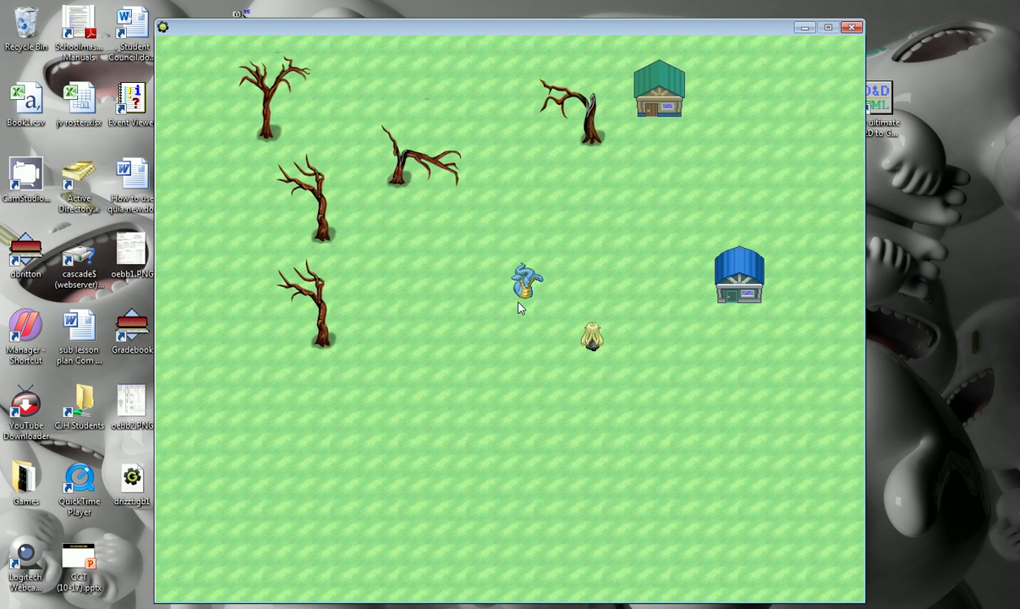
{"action": "key", "text": "Up"}
{"action": "key", "text": "Right"}
{"action": "key", "text": "Up"}
{"action": "key", "text": "Right"}
{"action": "key", "text": "Right"}
{"action": "key", "text": "Up"}
{"action": "key", "text": "Right"}
{"action": "key", "text": "Up"}
{"action": "key", "text": "Left"}
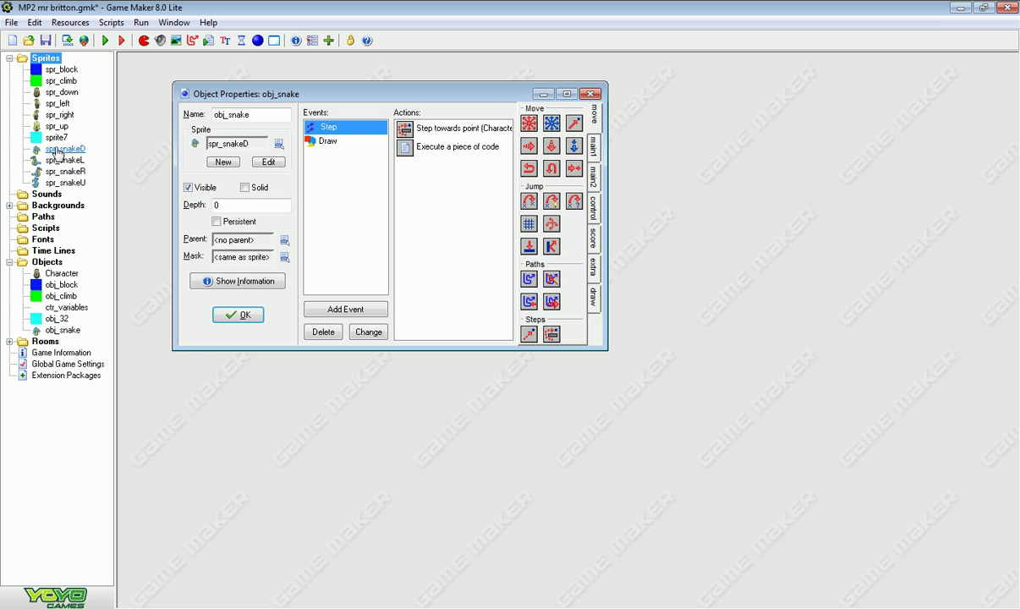
Inspect the spr_snakeD and spr_snakeL frames, turning on Show Preview for spr_snakeD.
{"action": "double_click", "coordinate": [67, 149]}
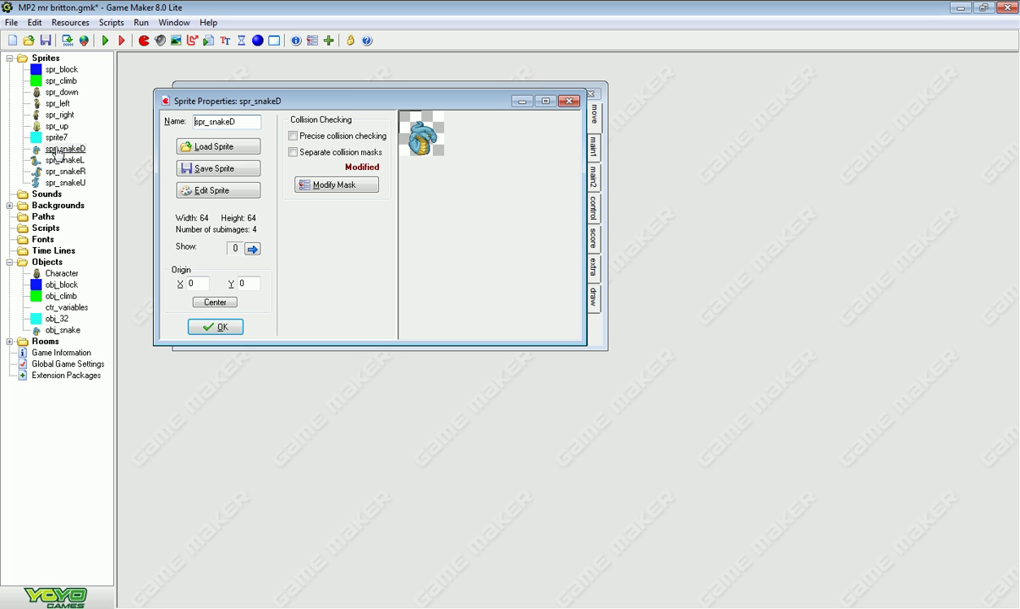
{"action": "left_click", "coordinate": [225, 197]}
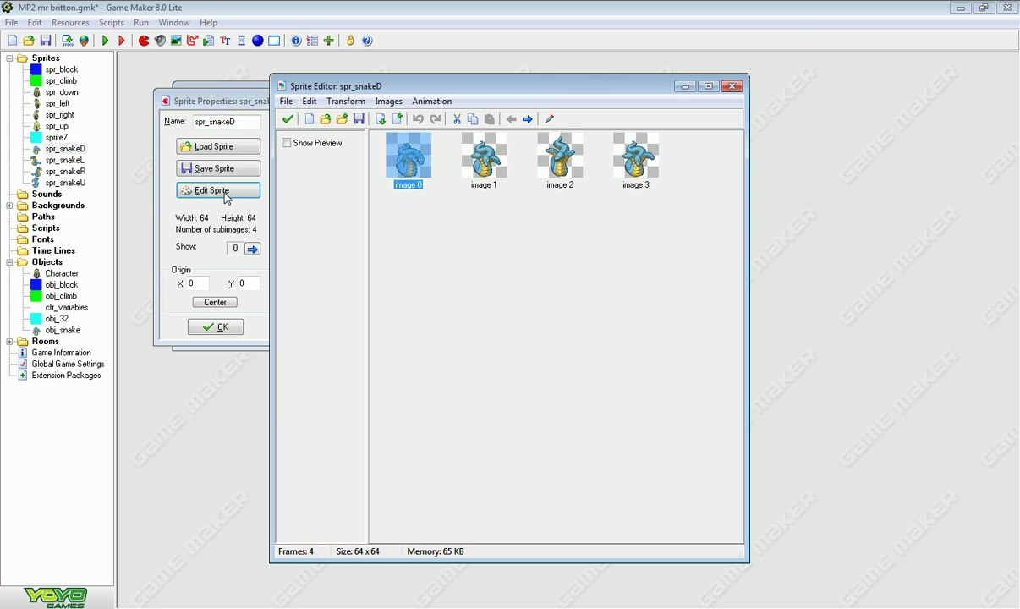
{"action": "left_click", "coordinate": [286, 143]}
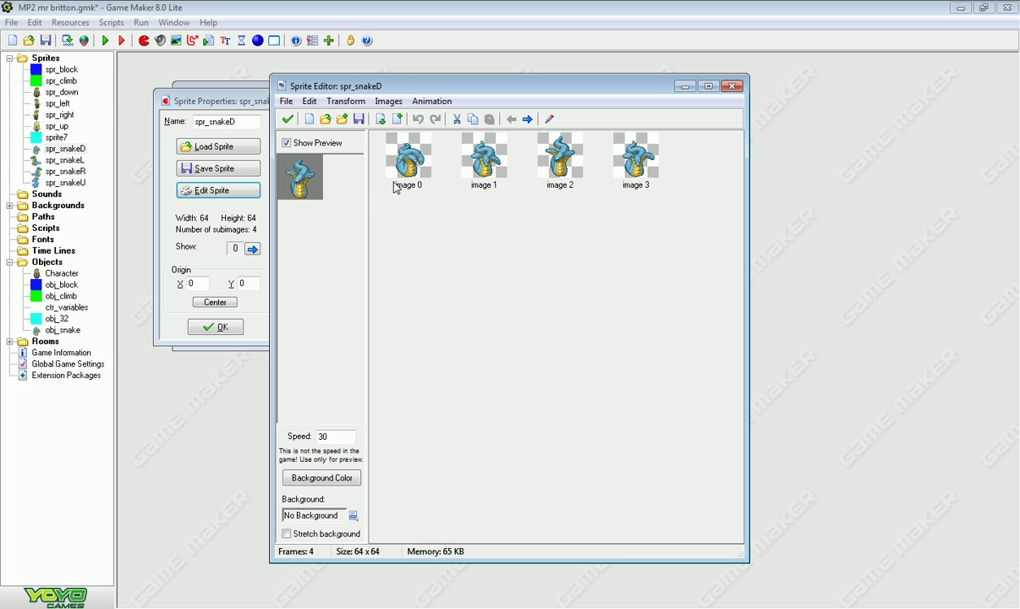
{"action": "left_click", "coordinate": [287, 119]}
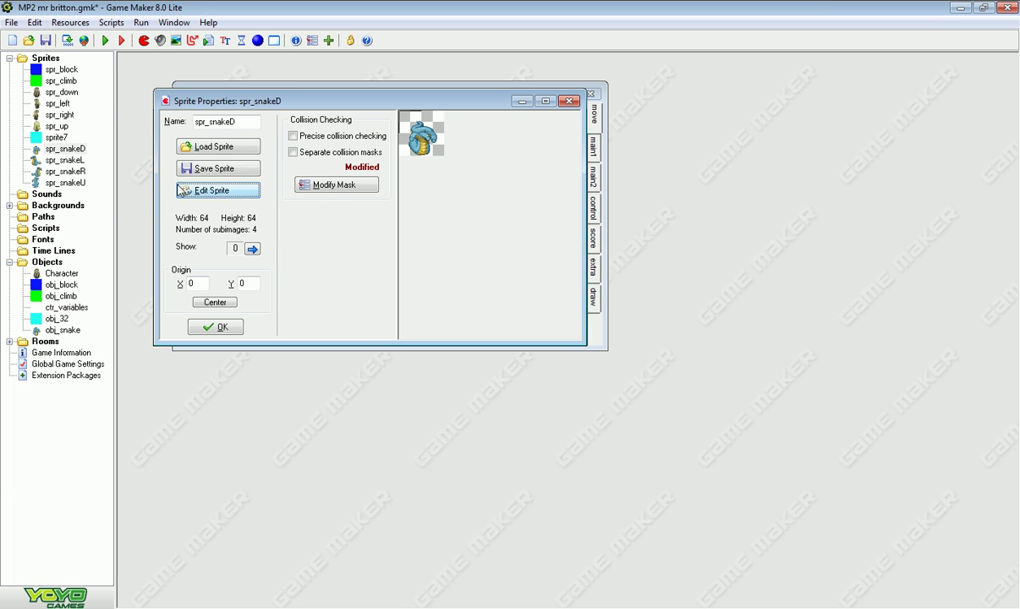
{"action": "double_click", "coordinate": [66, 161]}
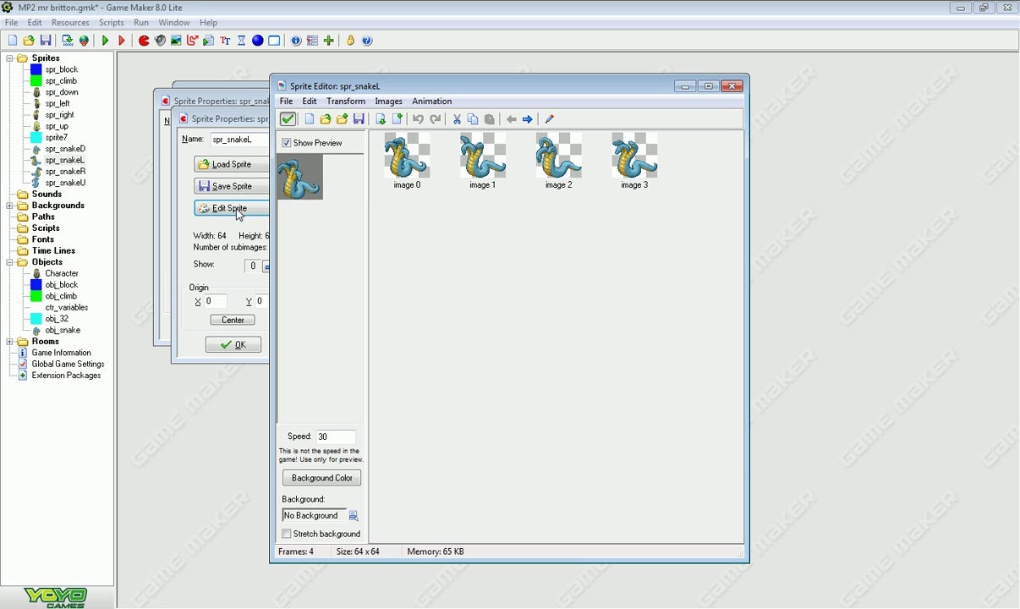
{"action": "left_click", "coordinate": [227, 207]}
{"action": "left_click", "coordinate": [288, 120]}
Inspect the spr_snakeR and spr_snakeU frames, then close the spr_snakeU, spr_snakeR and spr_snakeL sprite dialogs.
{"action": "double_click", "coordinate": [65, 172]}
{"action": "left_click", "coordinate": [245, 225]}
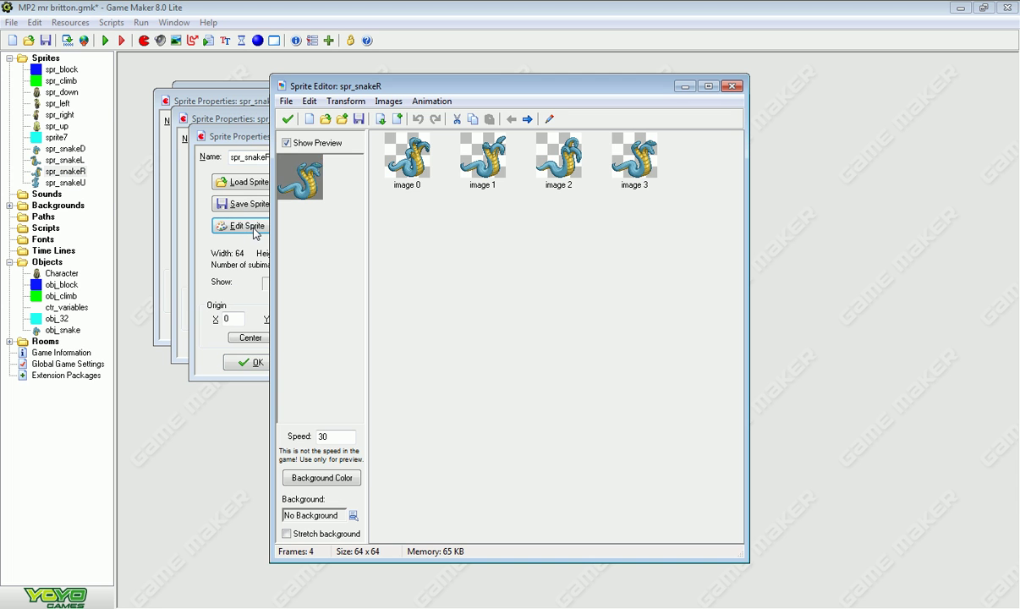
{"action": "left_click", "coordinate": [287, 119]}
{"action": "double_click", "coordinate": [66, 183]}
{"action": "left_click", "coordinate": [258, 242]}
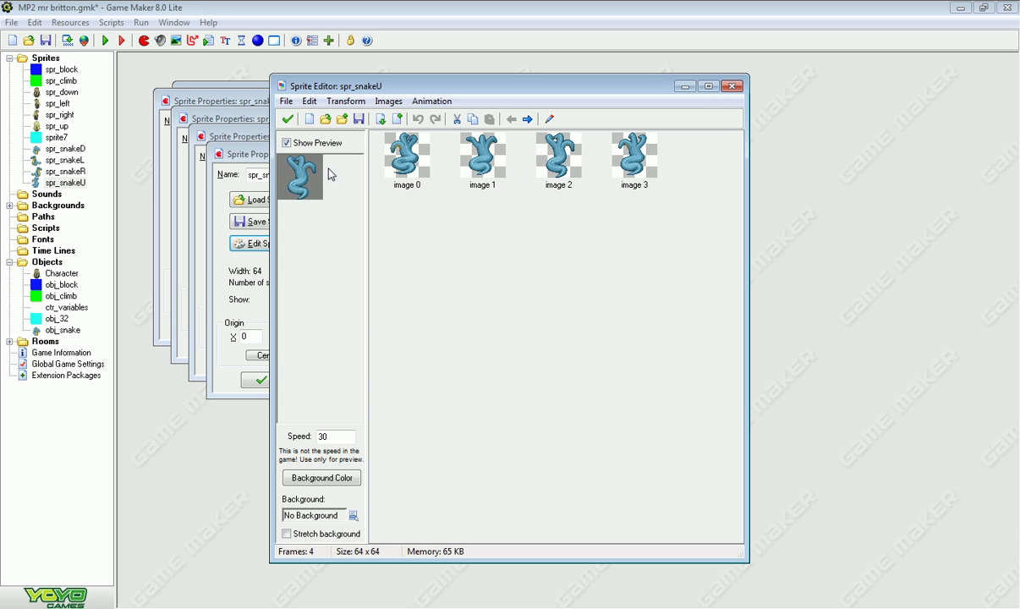
{"action": "left_click", "coordinate": [287, 120]}
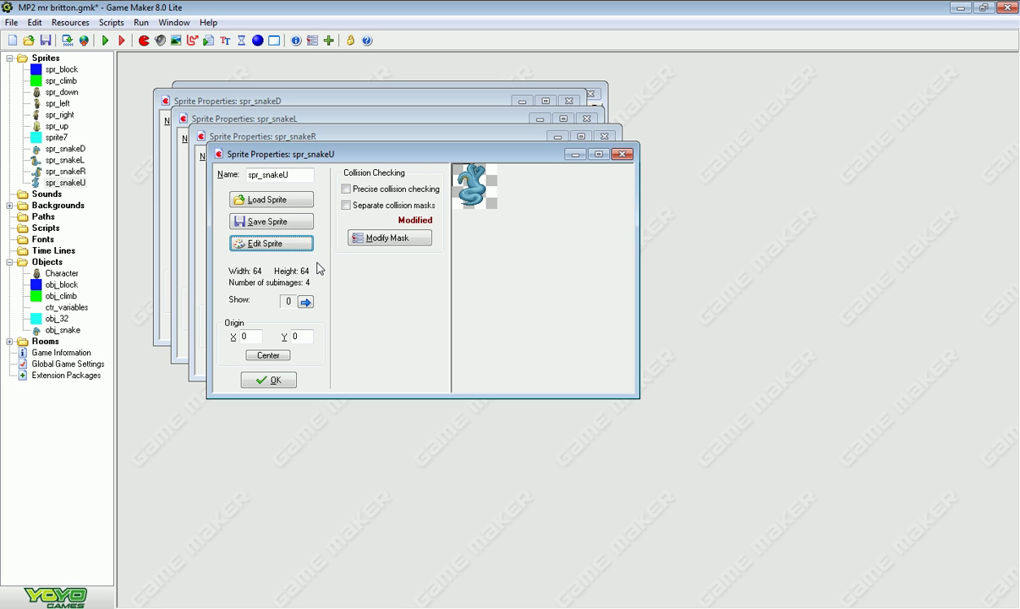
{"action": "left_click", "coordinate": [269, 379]}
{"action": "left_click", "coordinate": [233, 344]}
Close spr_snakeD's properties, widen obj_snake's window, and open its Step event code.
{"action": "left_click", "coordinate": [223, 328]}
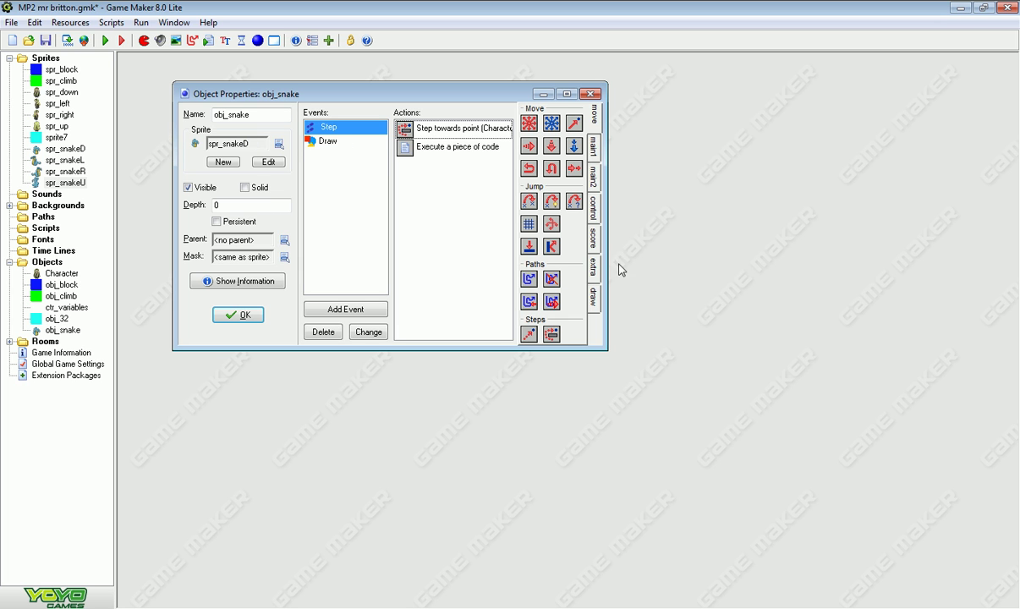
{"action": "left_click_drag", "start_coordinate": [607, 269], "coordinate": [758, 268]}
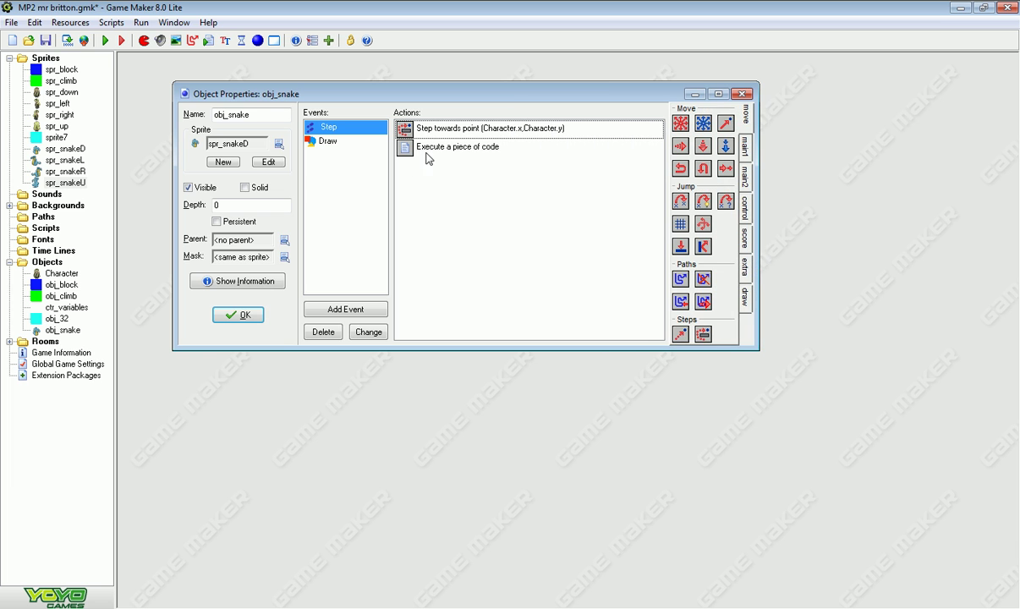
{"action": "double_click", "coordinate": [429, 153]}
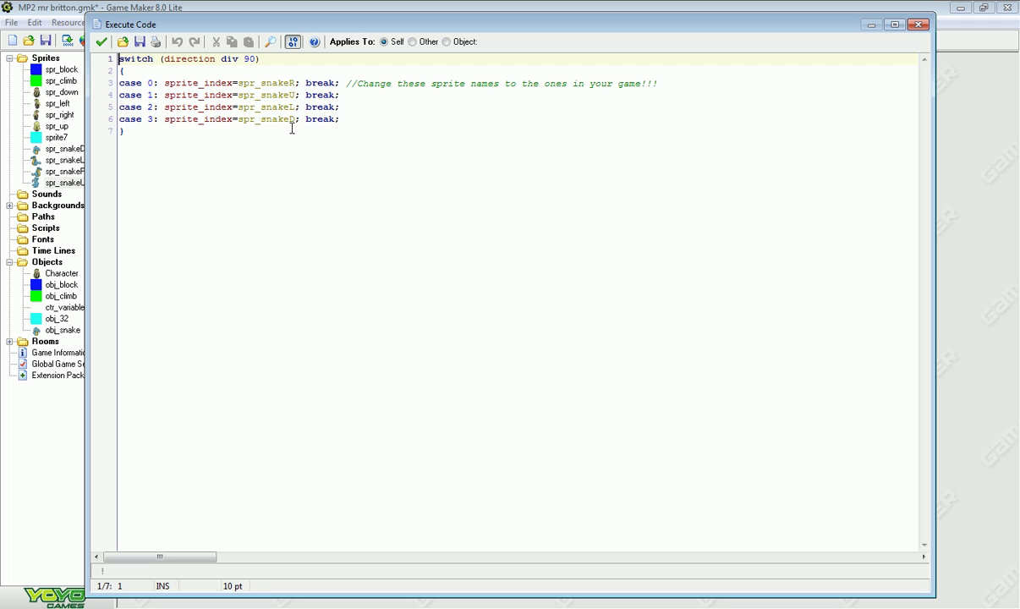
Highlight sprite_index in the first case of the direction switch, then close the Step code.
{"action": "left_click", "coordinate": [165, 82]}
{"action": "left_click_drag", "start_coordinate": [165, 82], "coordinate": [229, 79]}
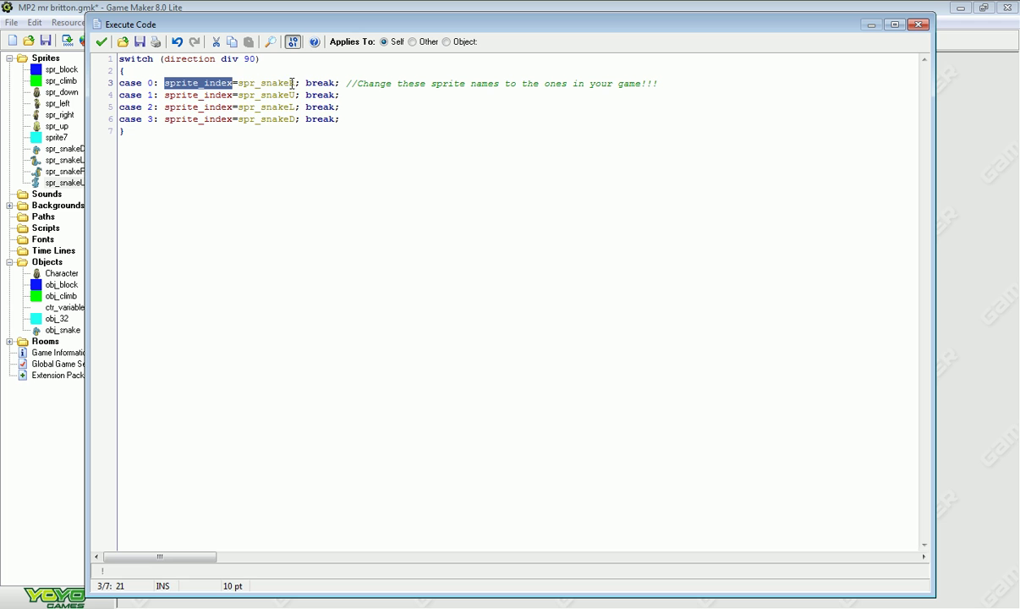
{"action": "left_click", "coordinate": [101, 43]}
Review the Draw code: frame 0 when at xprevious/yprevious, frame -1 otherwise, then close it.
{"action": "left_click", "coordinate": [310, 140]}
{"action": "double_click", "coordinate": [431, 129]}
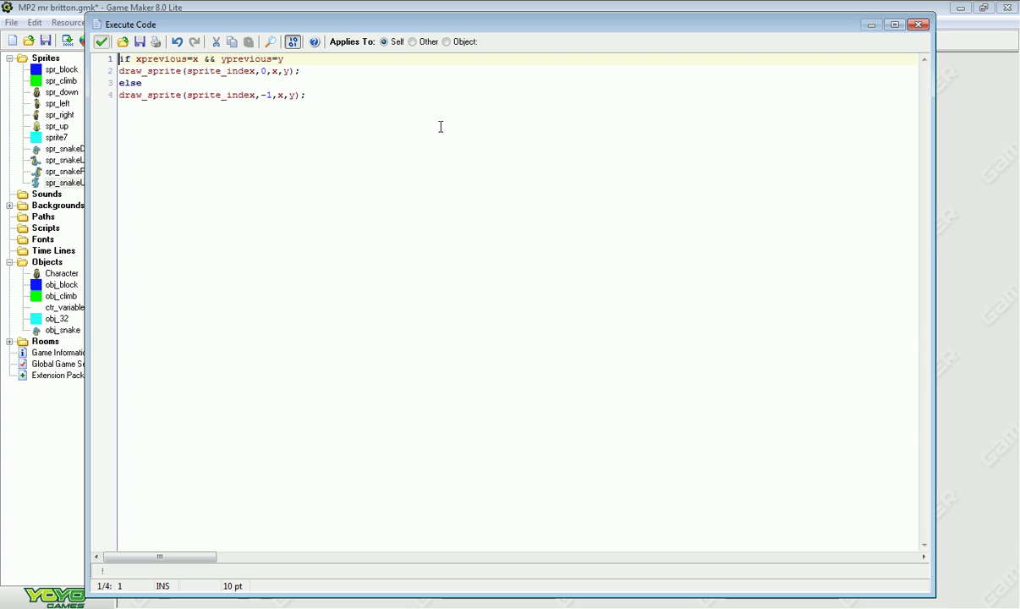
{"action": "left_click", "coordinate": [318, 72]}
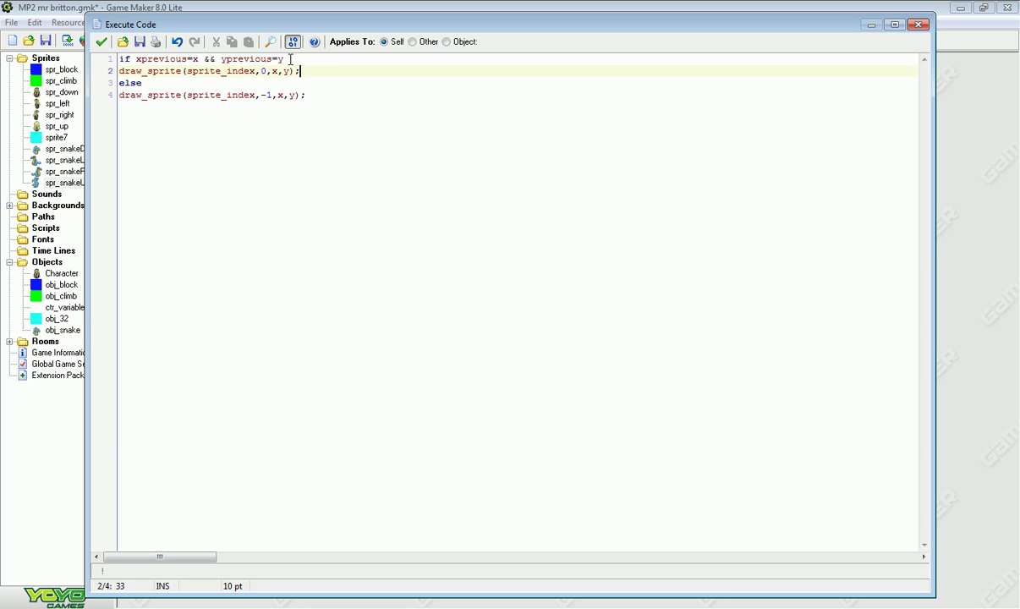
{"action": "left_click", "coordinate": [290, 59]}
{"action": "double_click", "coordinate": [261, 72]}
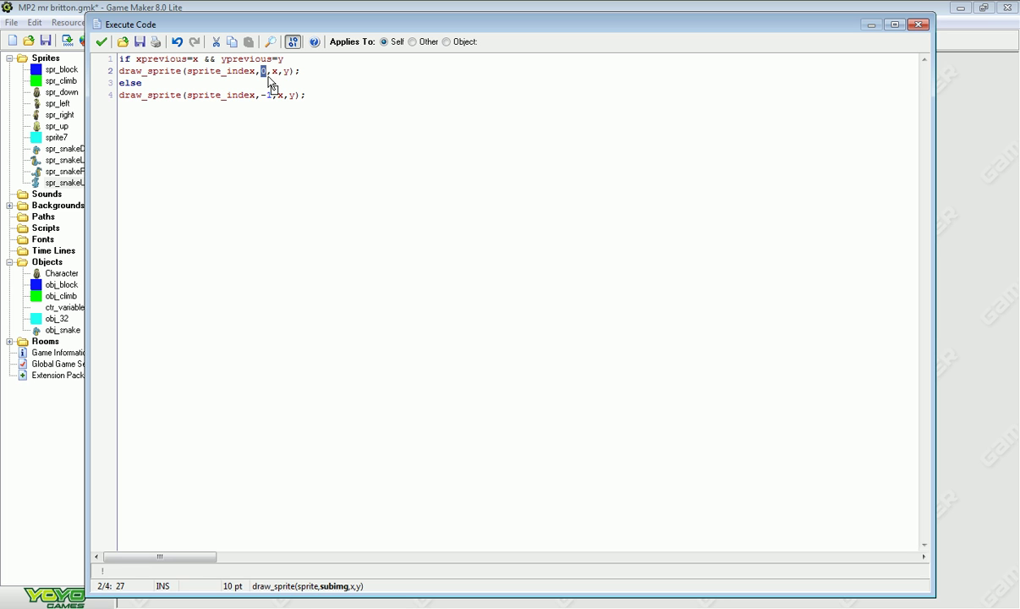
{"action": "left_click", "coordinate": [154, 82]}
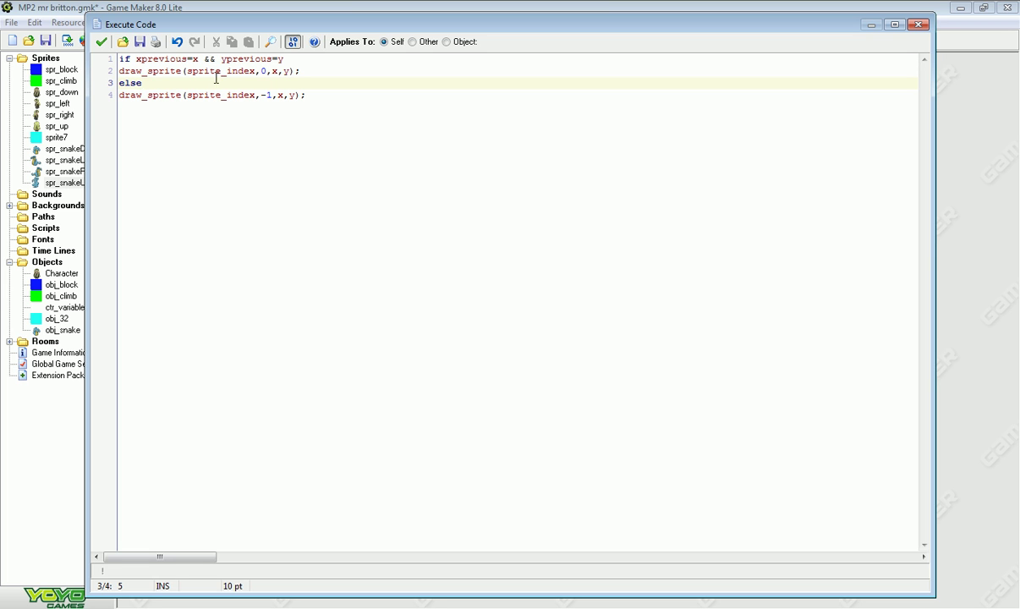
{"action": "left_click_drag", "start_coordinate": [259, 95], "coordinate": [270, 95]}
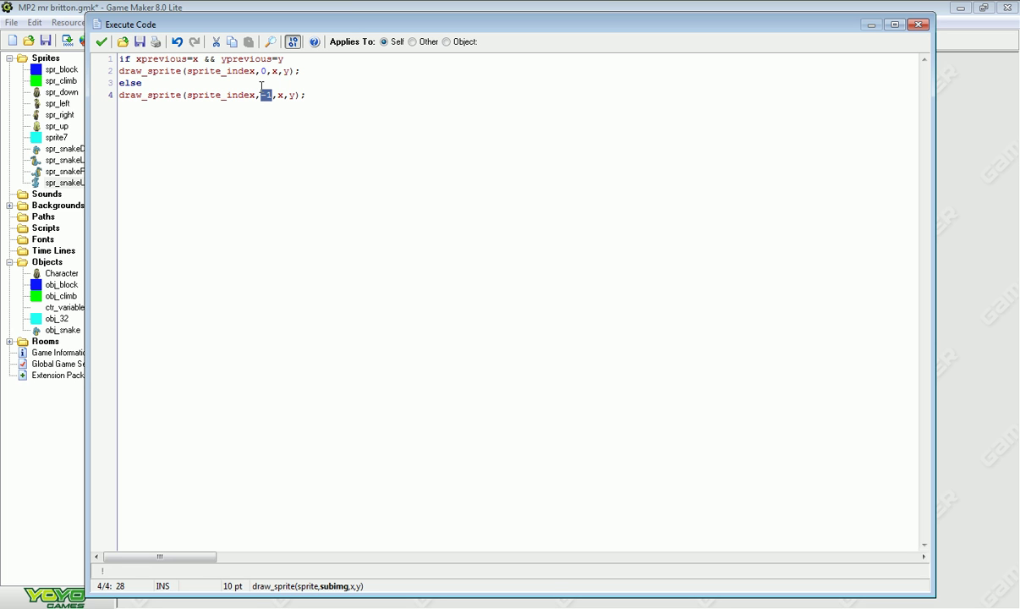
{"action": "left_click", "coordinate": [101, 42]}
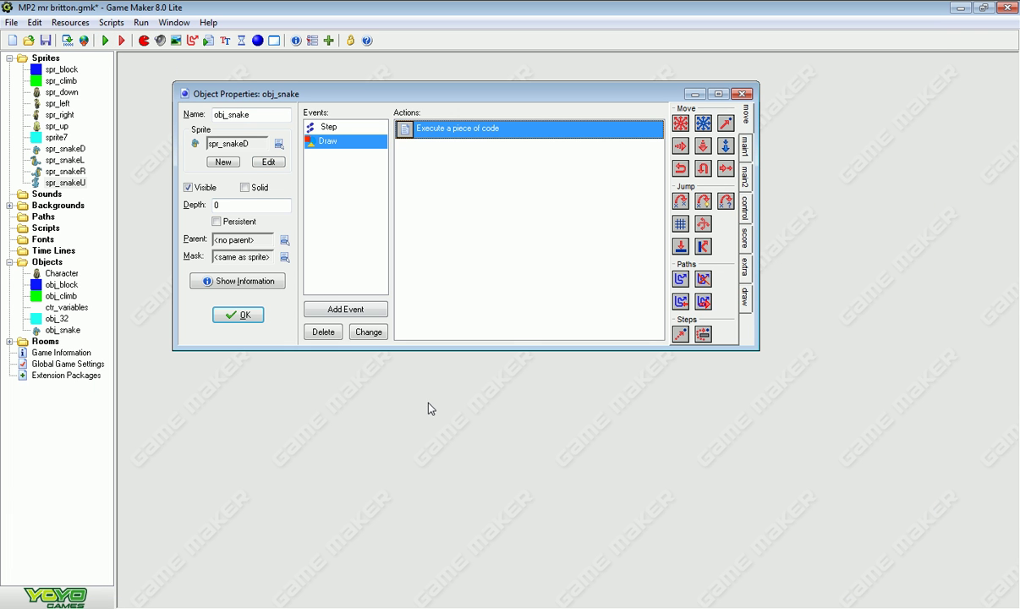